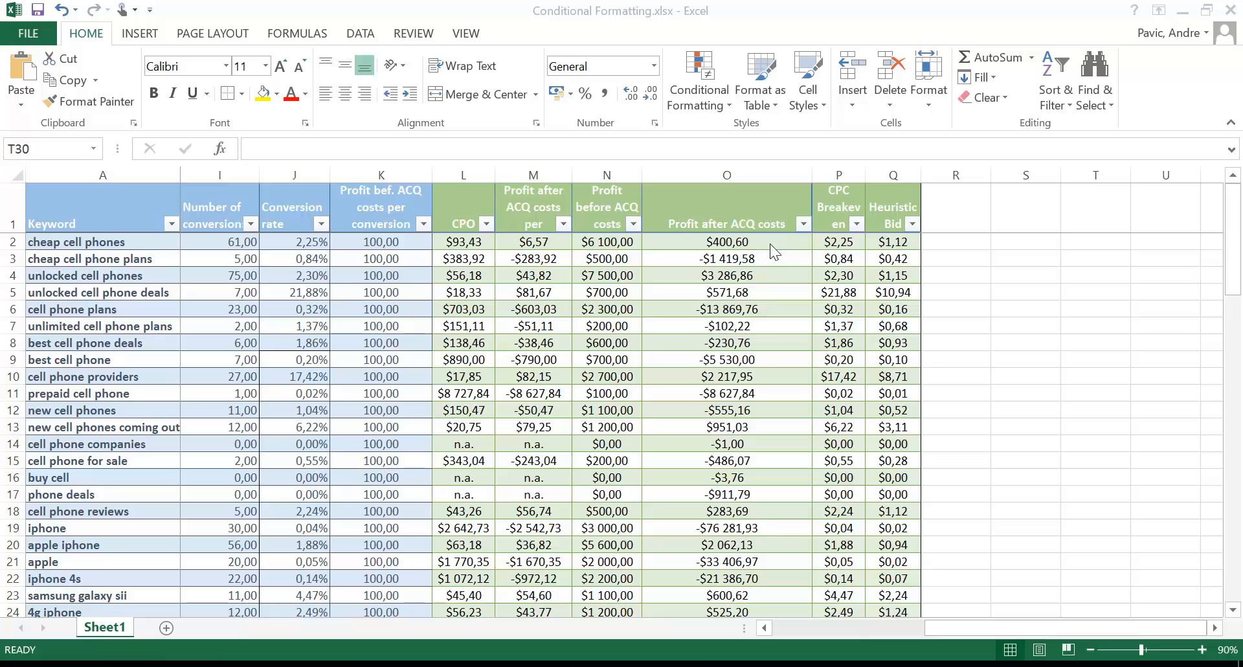
Highlight values less than 0 in the Profit after ACQ costs column with Light Red Fill with Dark Red Text
left_click(739, 172)
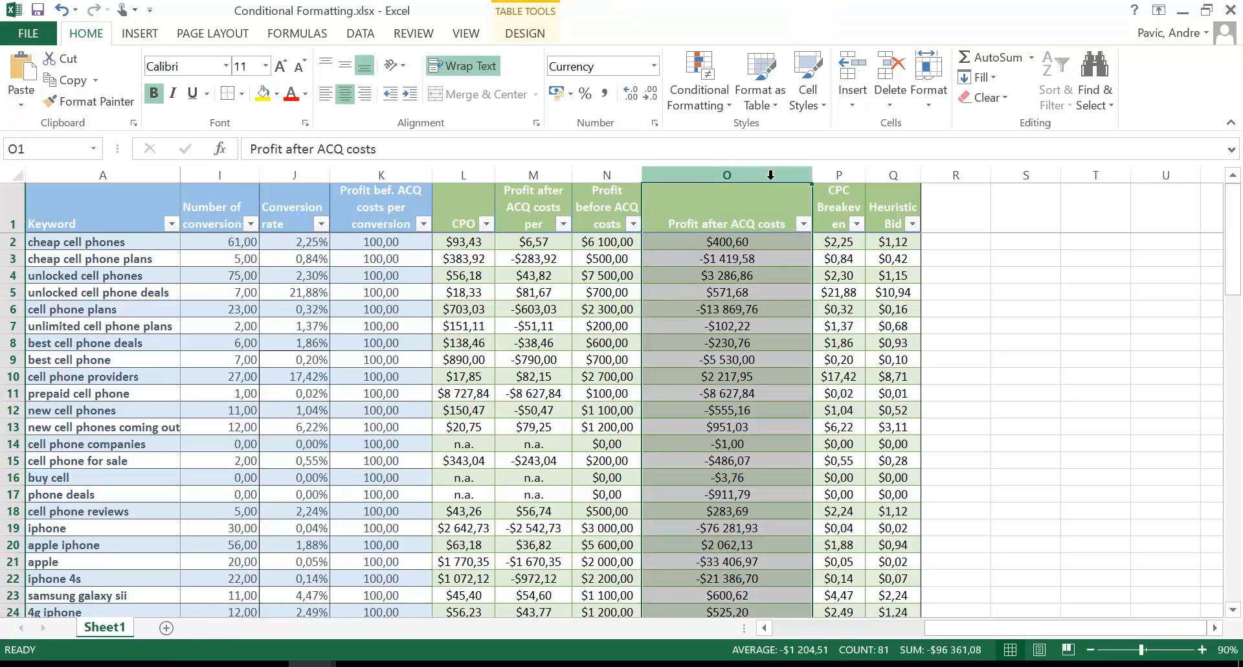
left_click(680, 108)
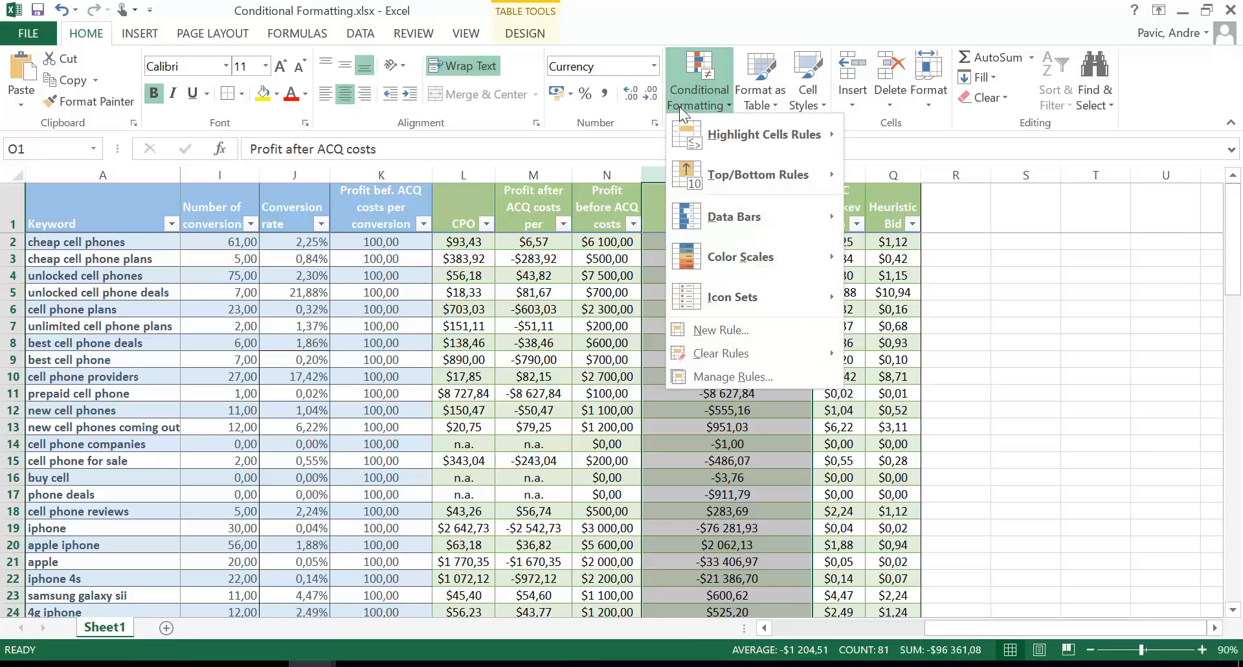
mouse_move(760, 131)
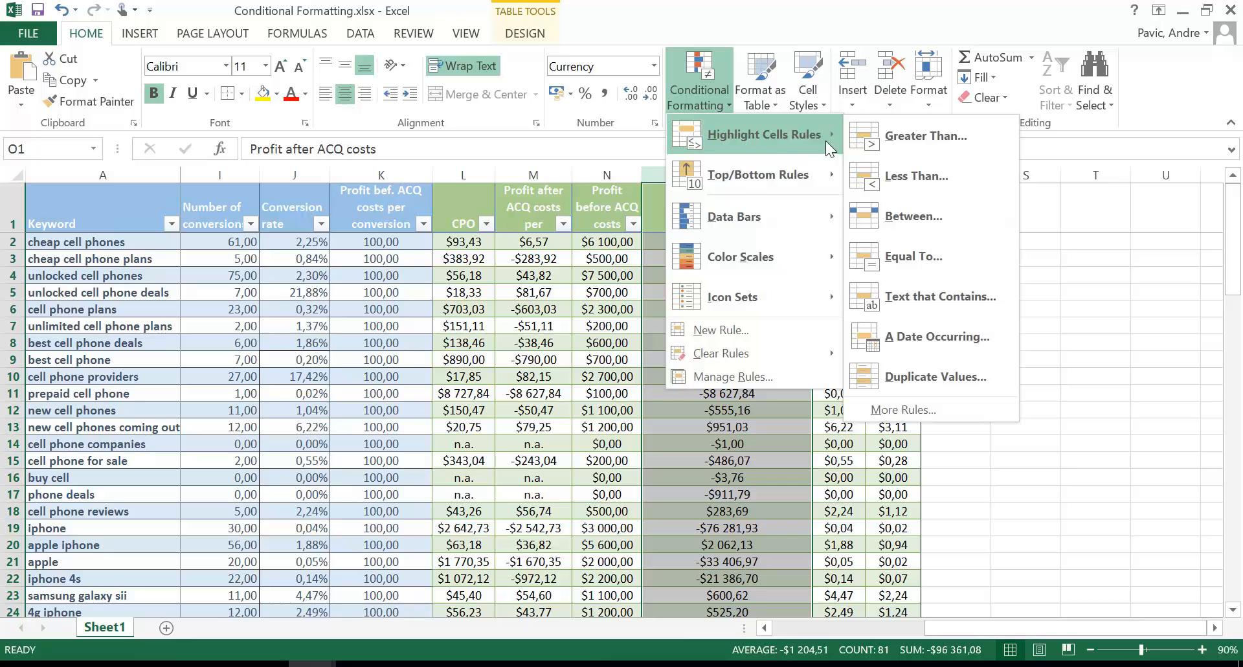
left_click(906, 181)
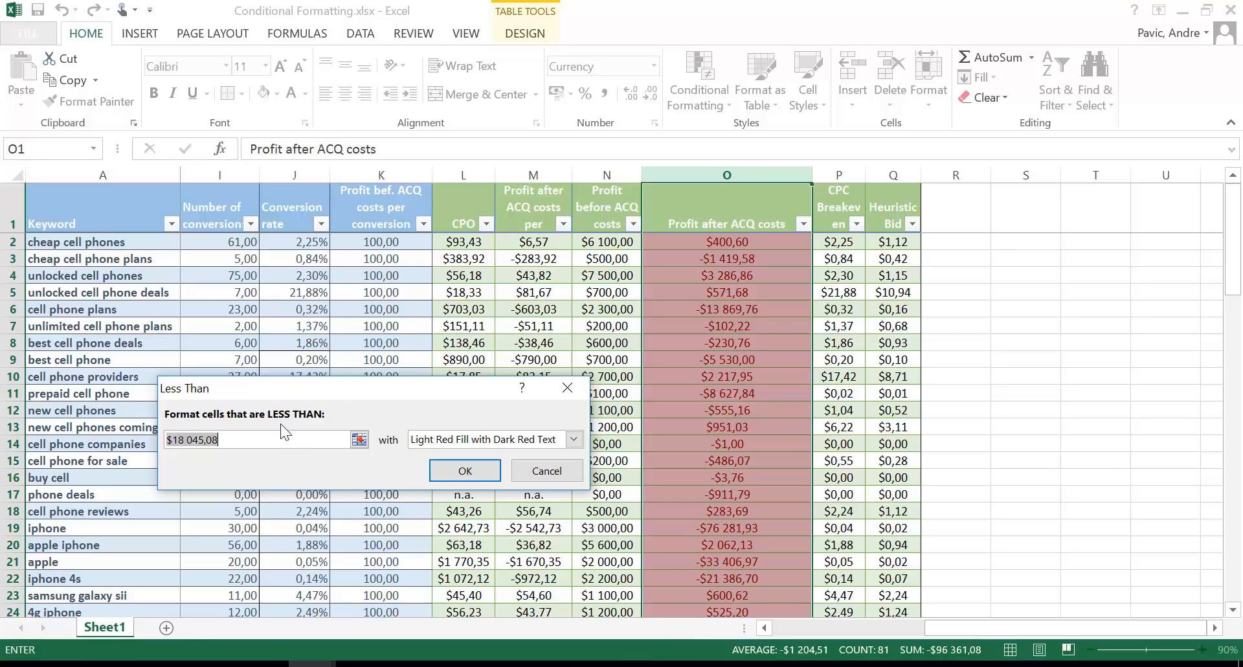
type("0")
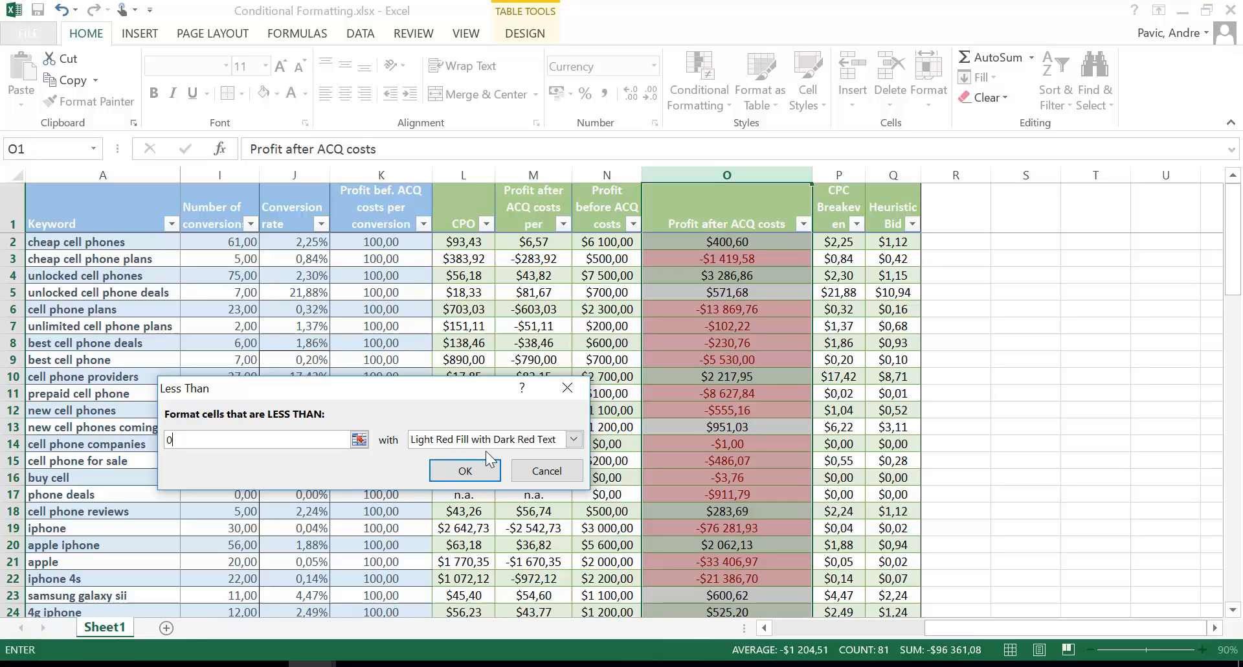
left_click(475, 470)
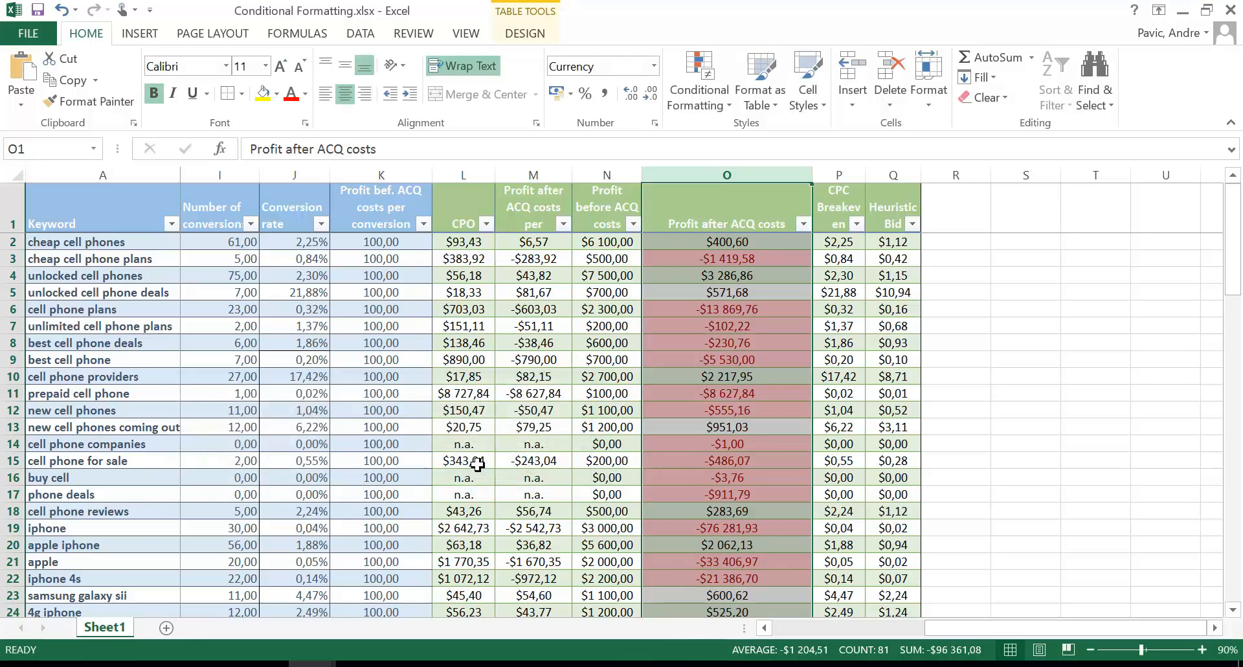
left_click(958, 421)
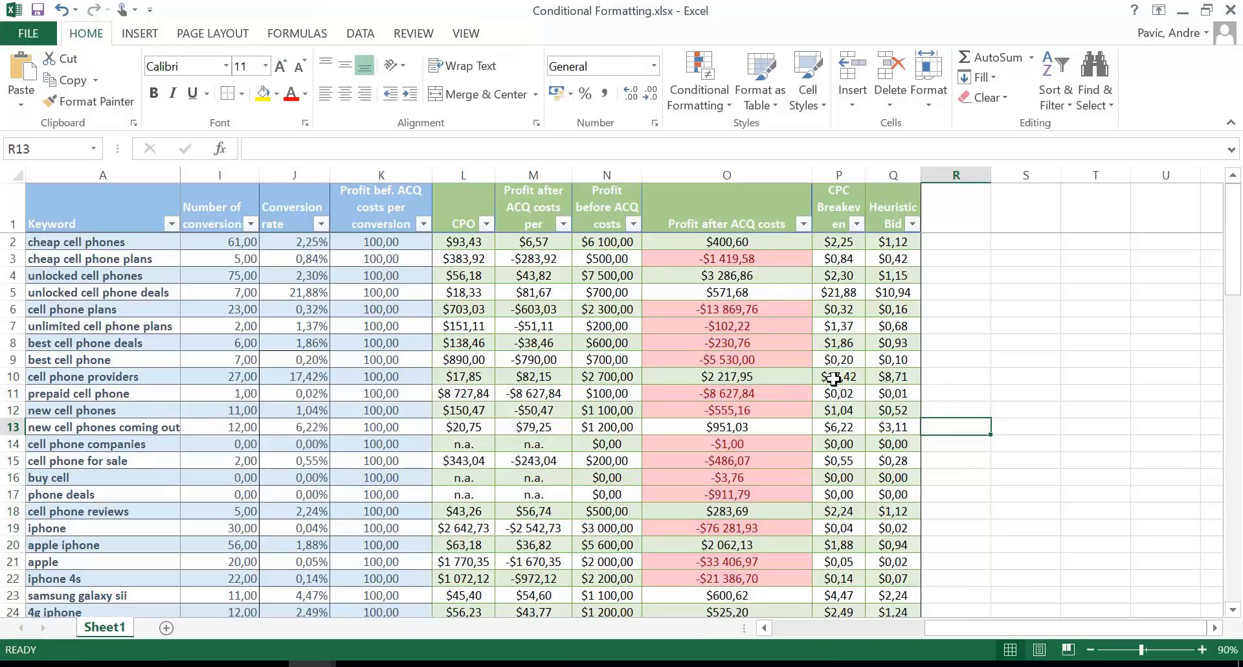
scroll(823, 528, "down", 3)
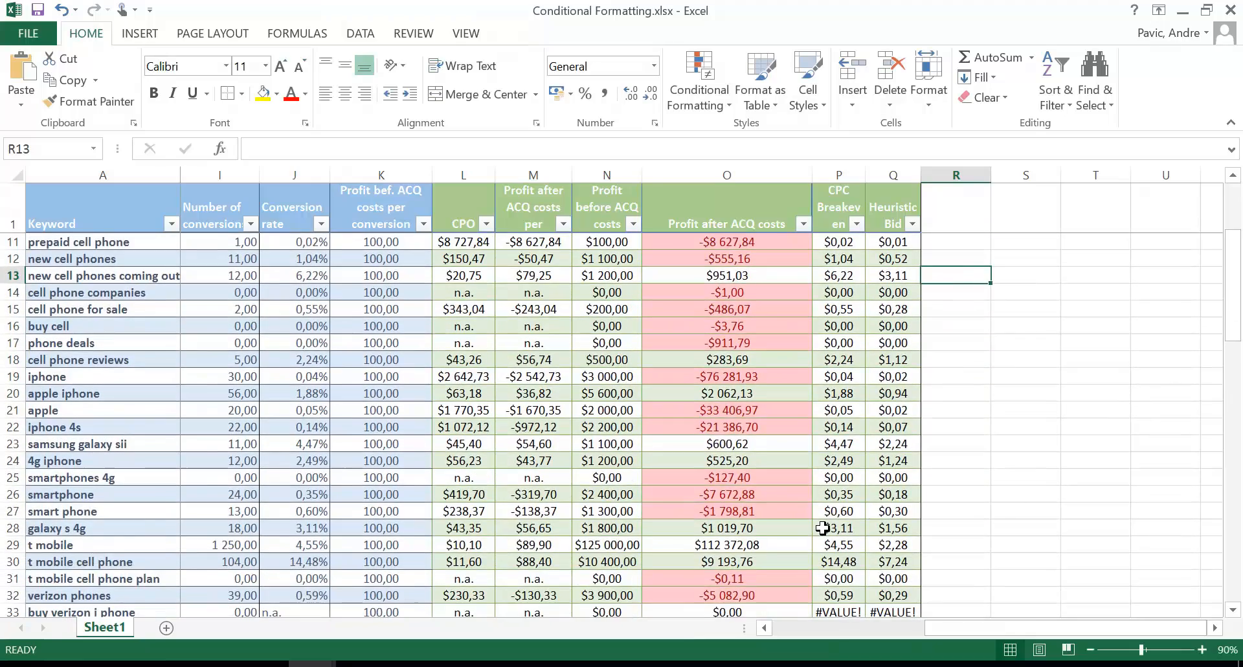
scroll(823, 527, "up", 3)
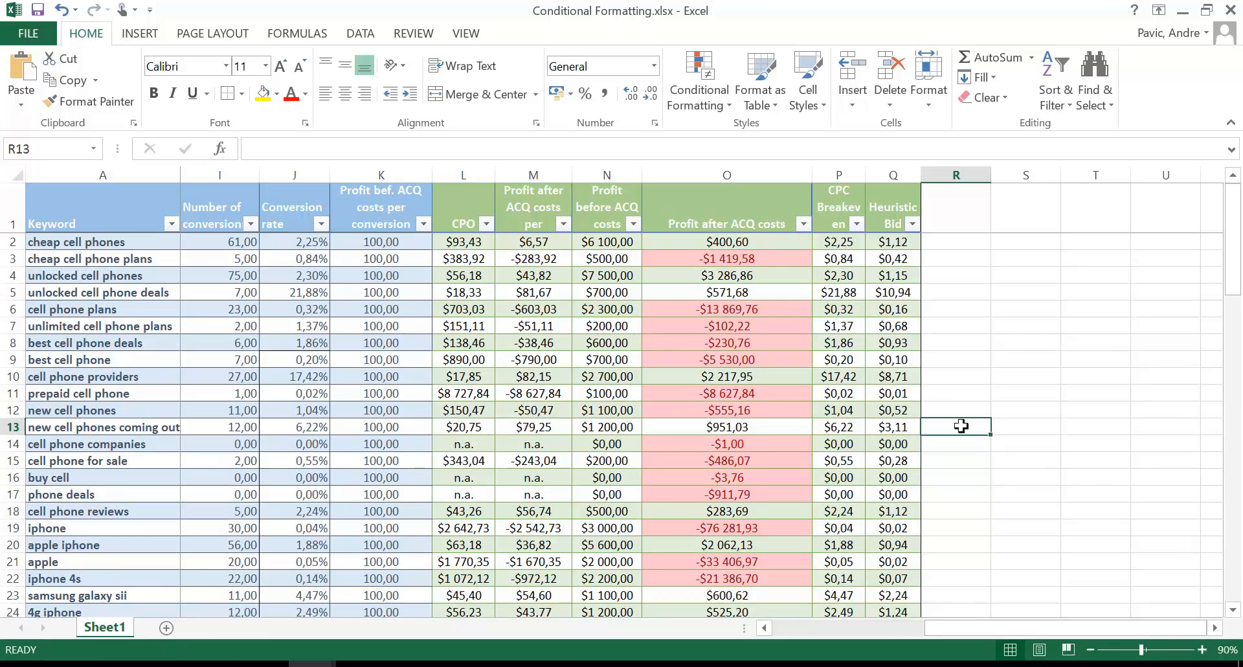
Clear the less-than highlighting by removing all conditional formatting rules from the entire sheet
left_click(696, 97)
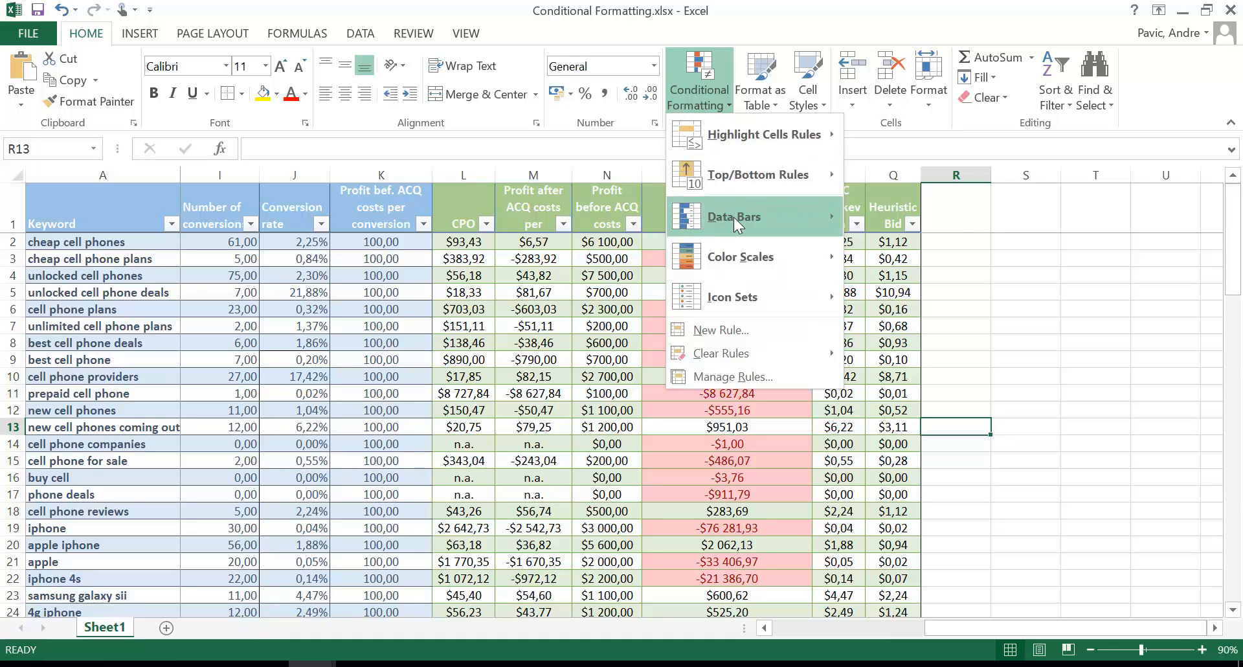
mouse_move(737, 355)
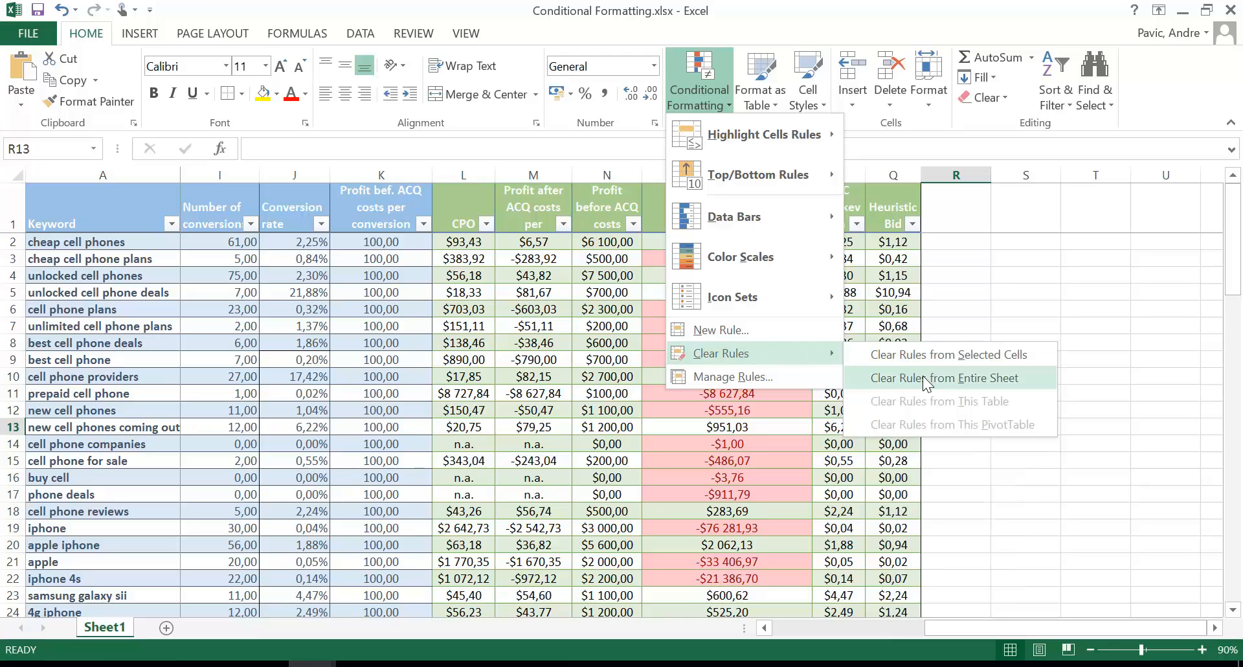
left_click(1009, 381)
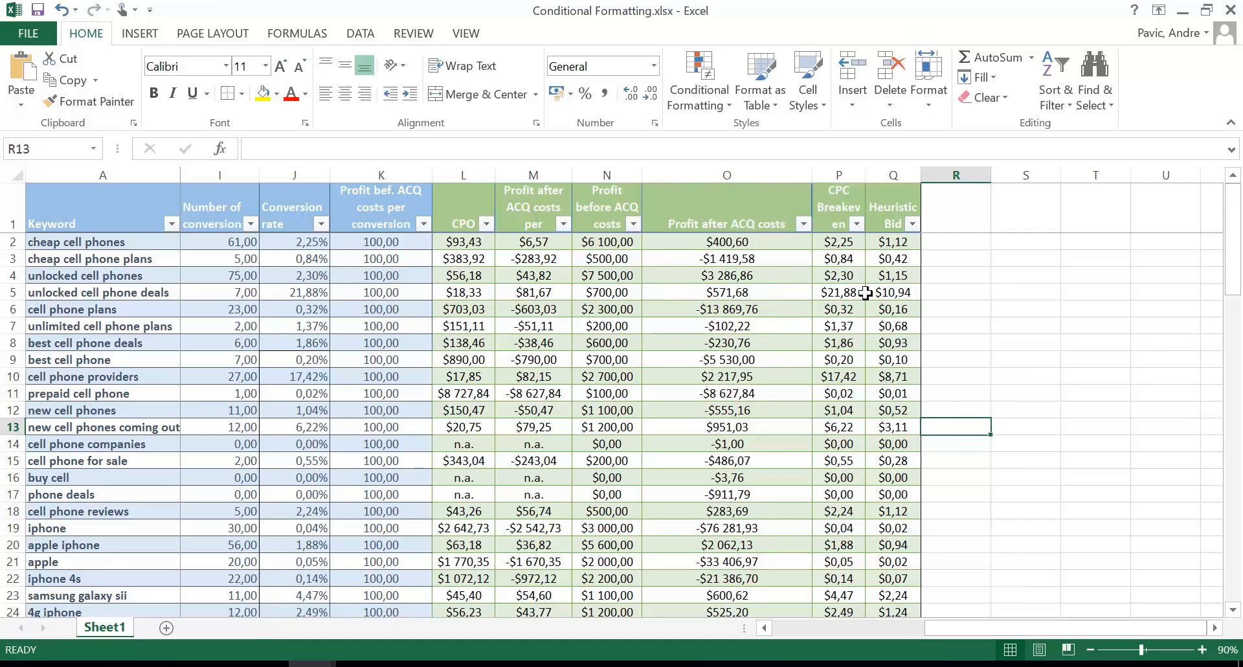
Apply the green-yellow-red color scale to the Profit after ACQ costs column and review the shading down the table
left_click(757, 178)
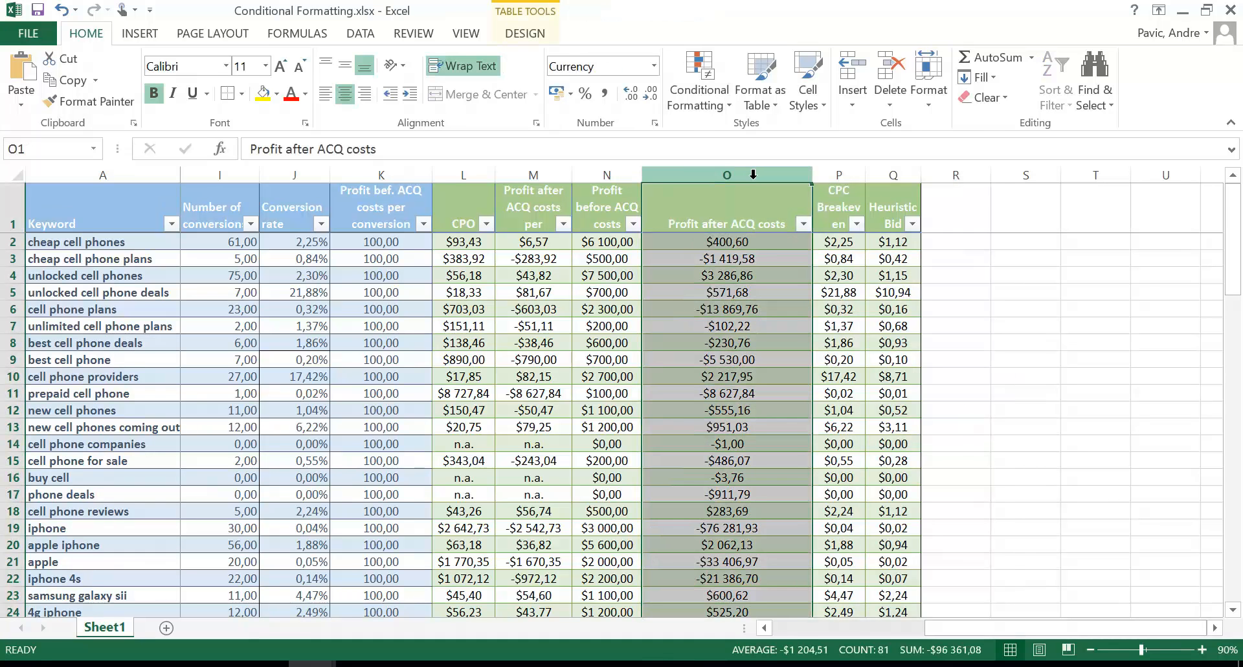
left_click(724, 103)
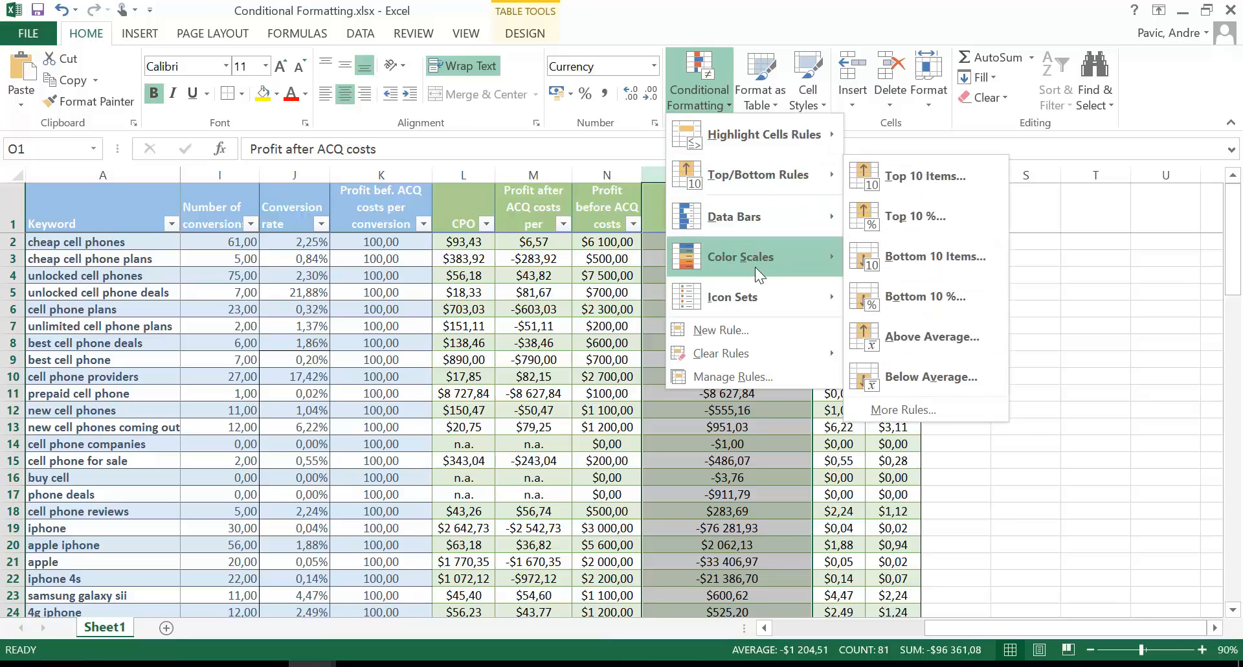
mouse_move(764, 311)
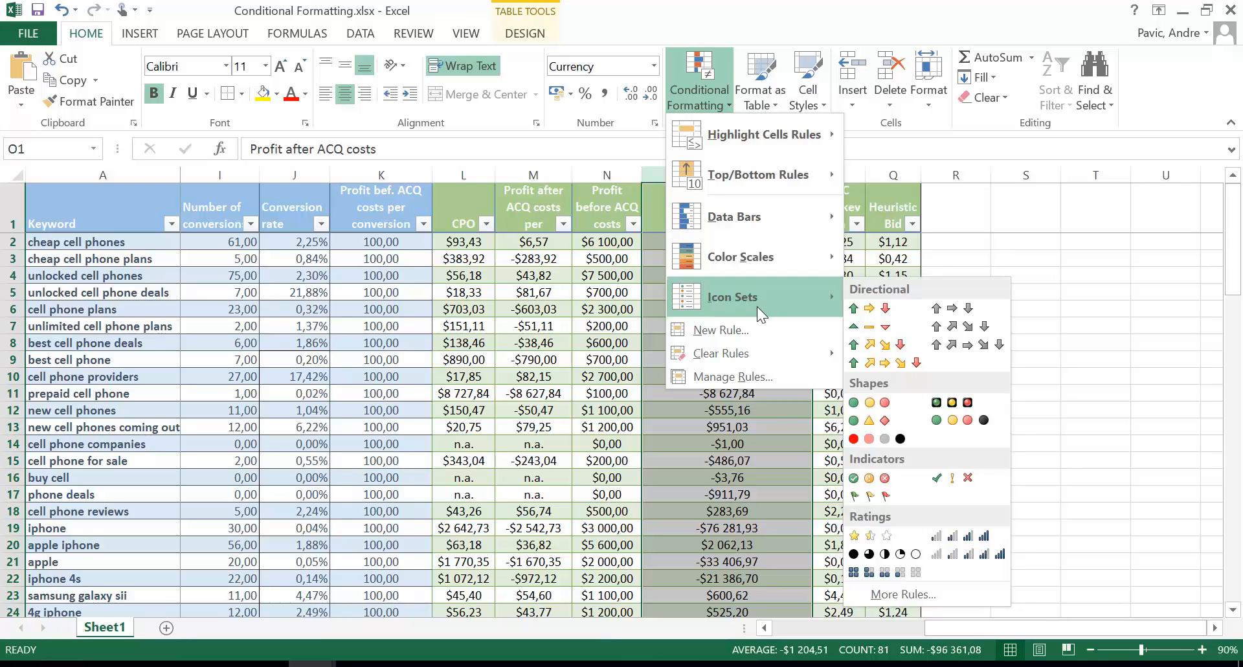
mouse_move(757, 267)
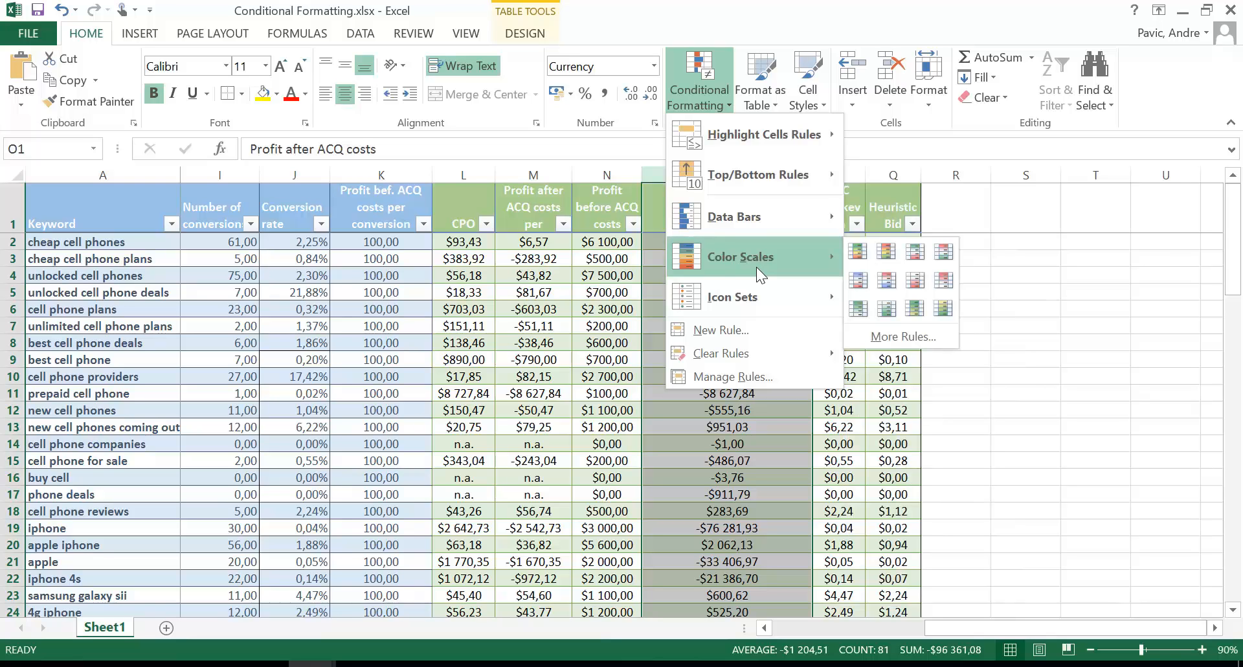
left_click(858, 248)
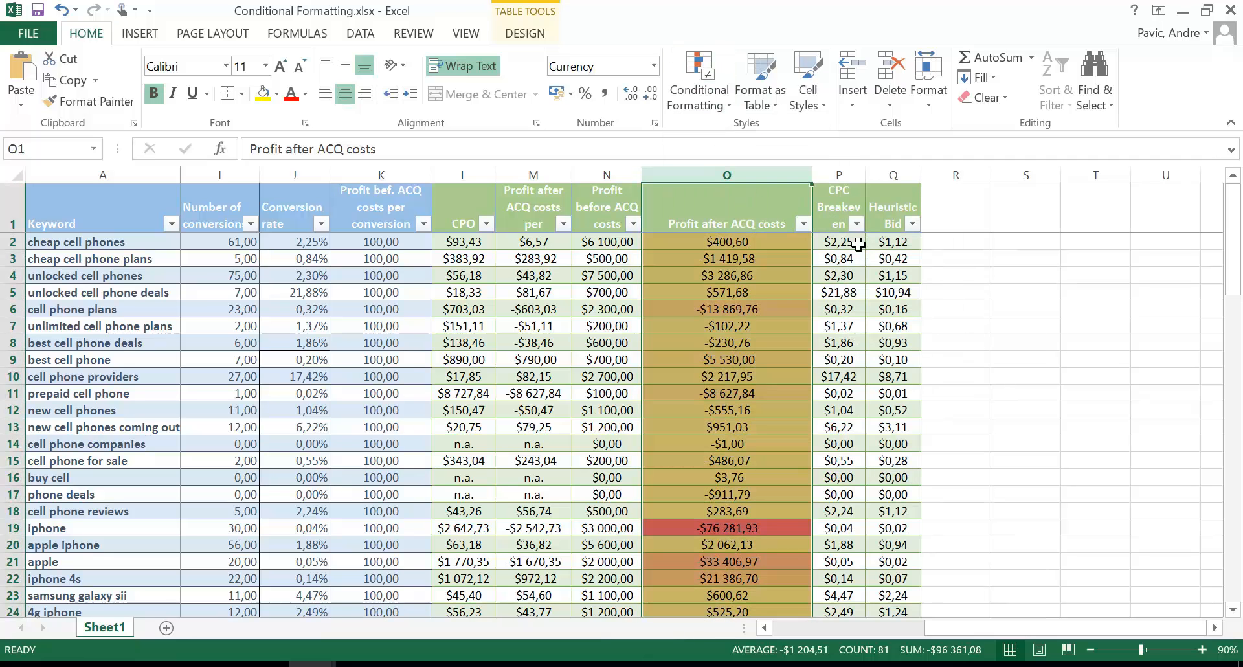
left_click(1039, 389)
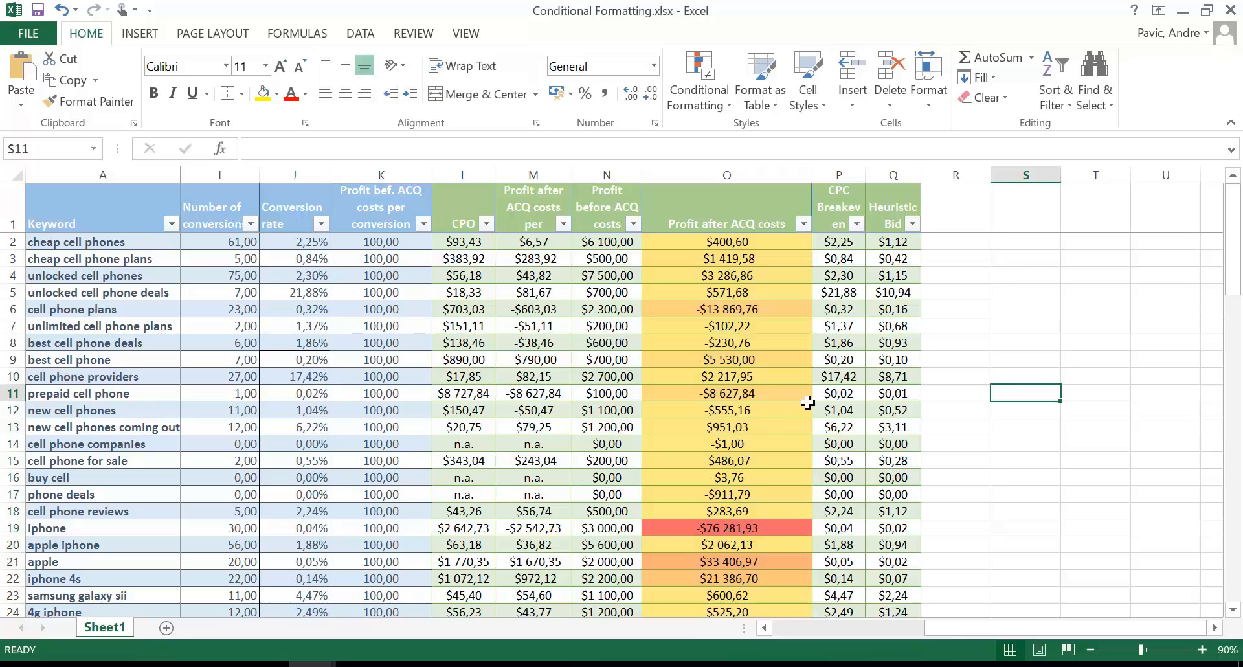
scroll(810, 402, "down", 2)
scroll(810, 402, "down", 4)
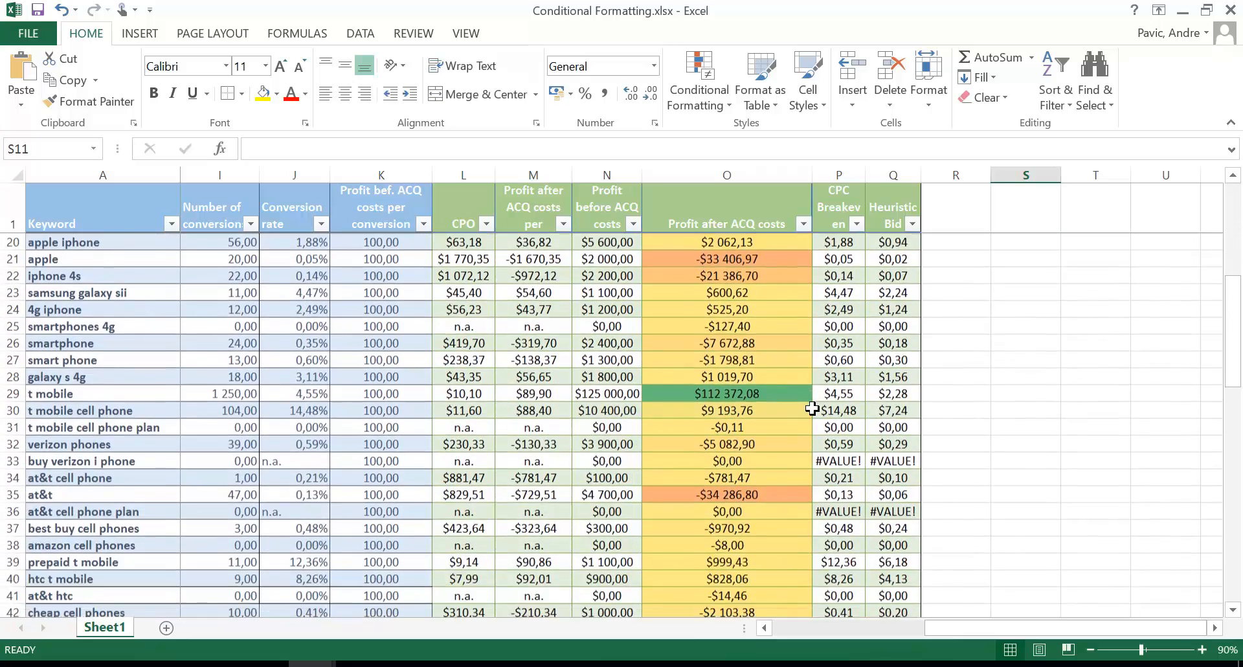
scroll(973, 389, "up", 3)
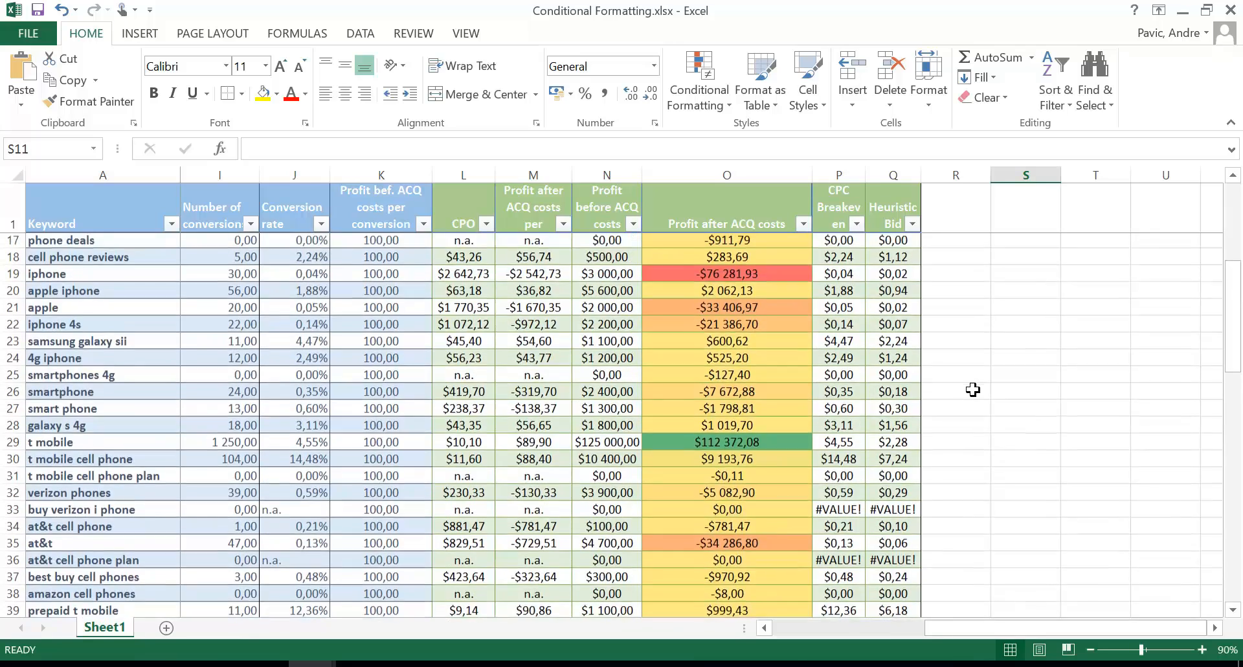
scroll(973, 389, "up", 4)
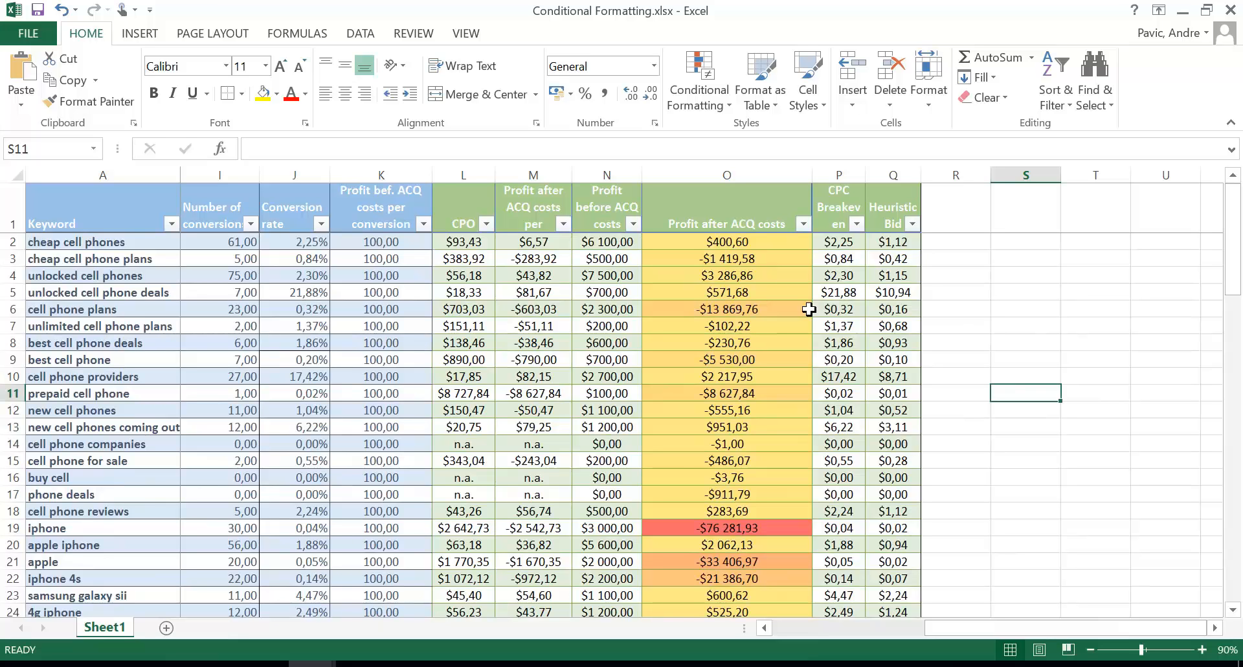
Remove the color scale by clearing conditional formatting rules from the entire sheet
left_click(717, 88)
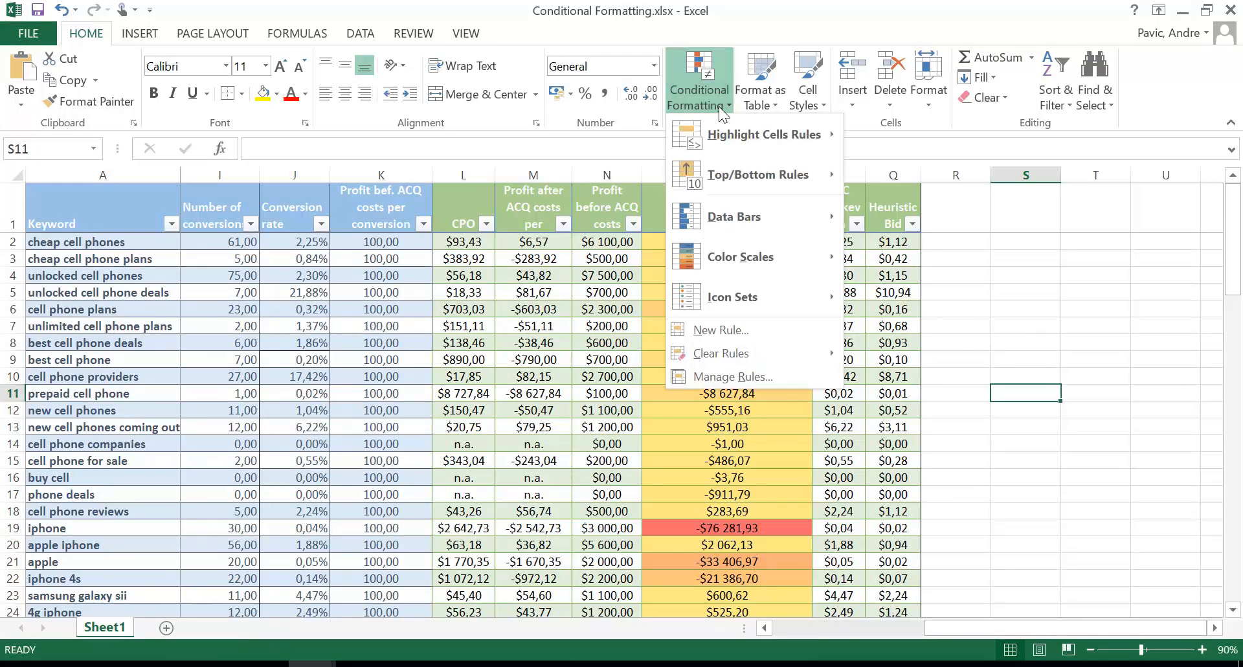
mouse_move(777, 353)
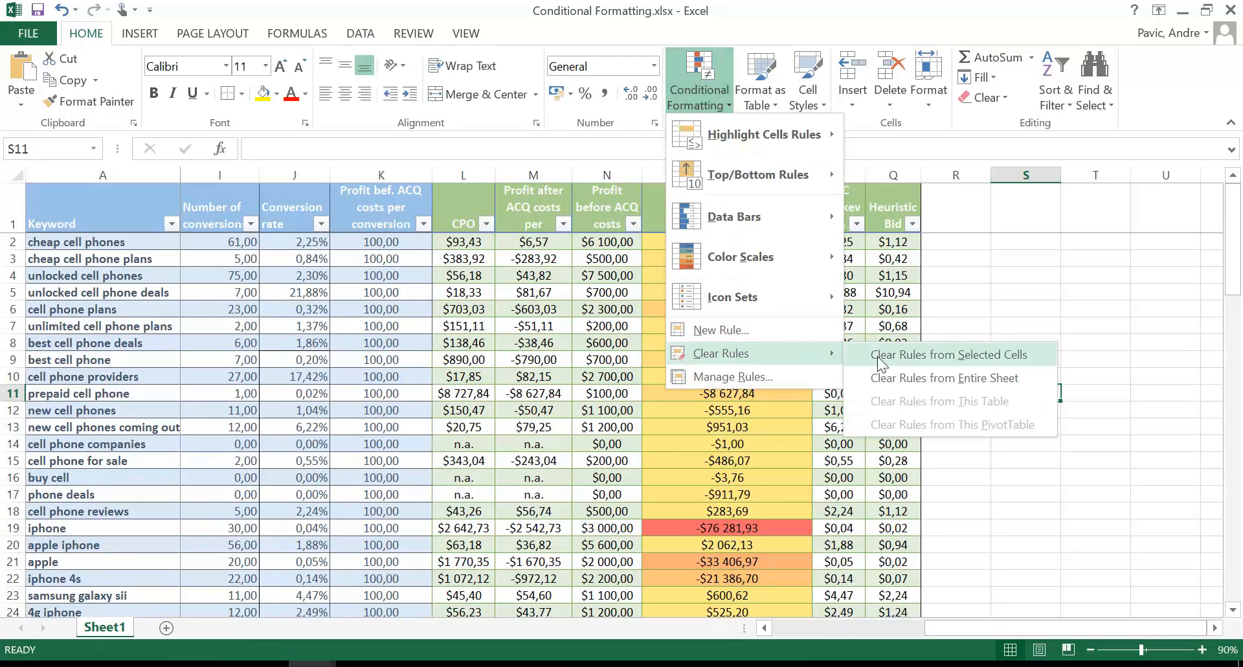
left_click(886, 378)
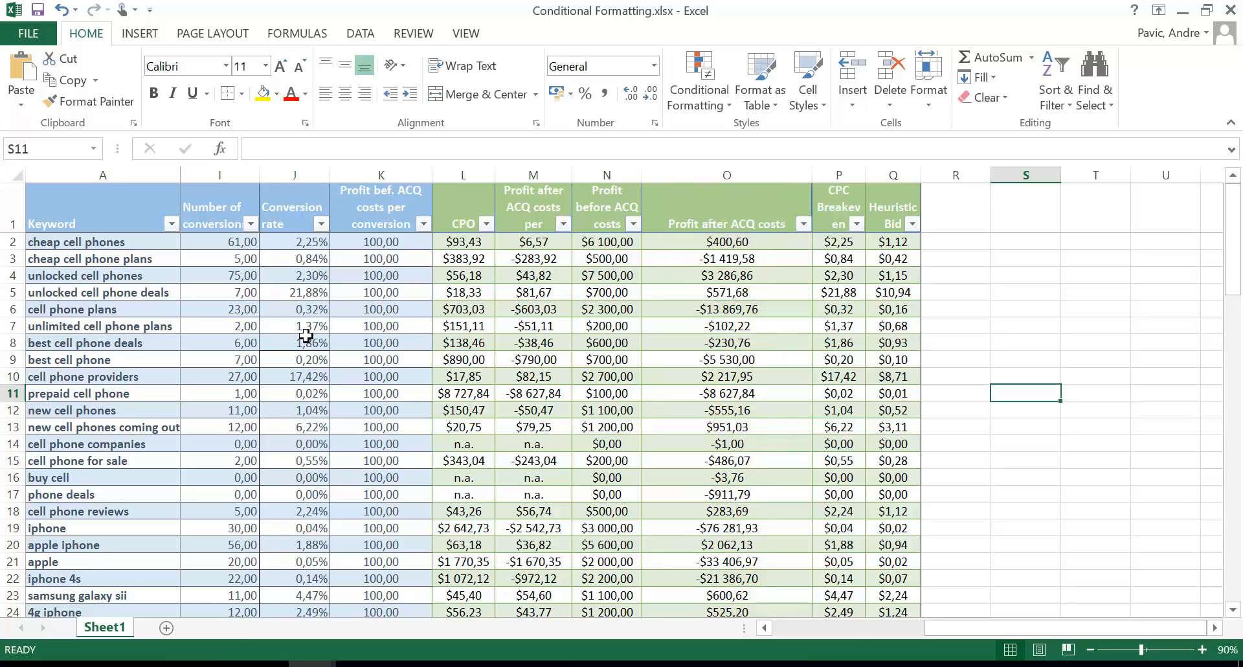
Select all the table's data rows and start a new formula-based conditional formatting rule with the formula =$O2<0
left_click(29, 186)
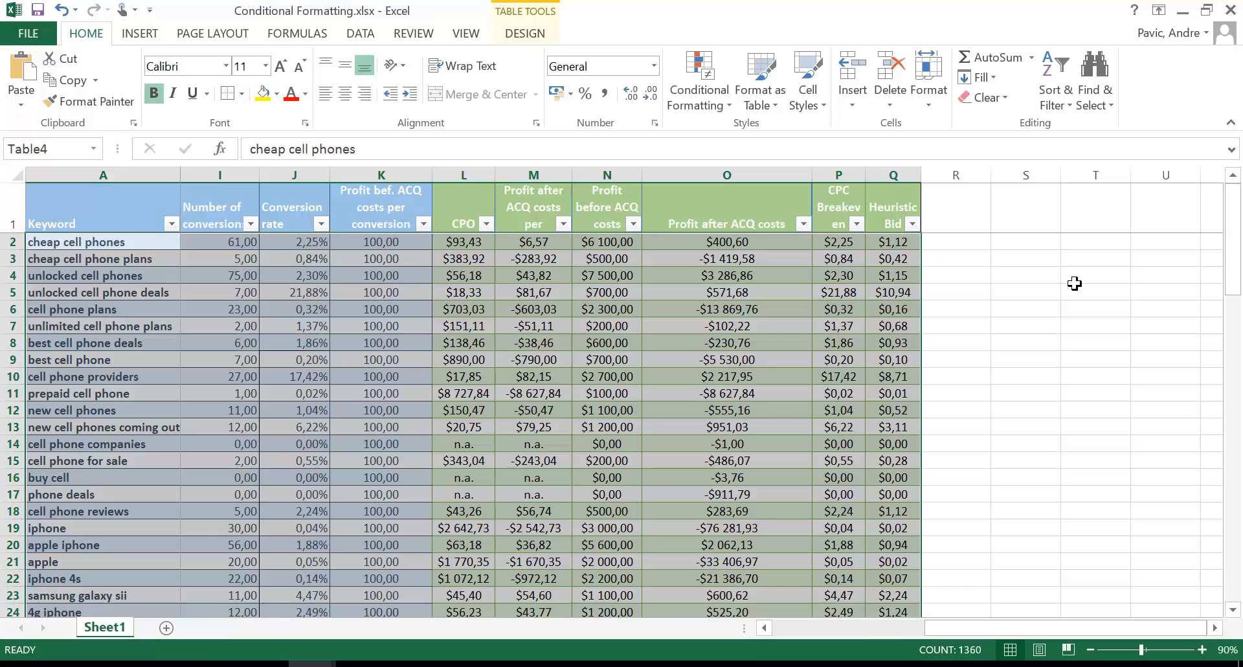
left_click(710, 104)
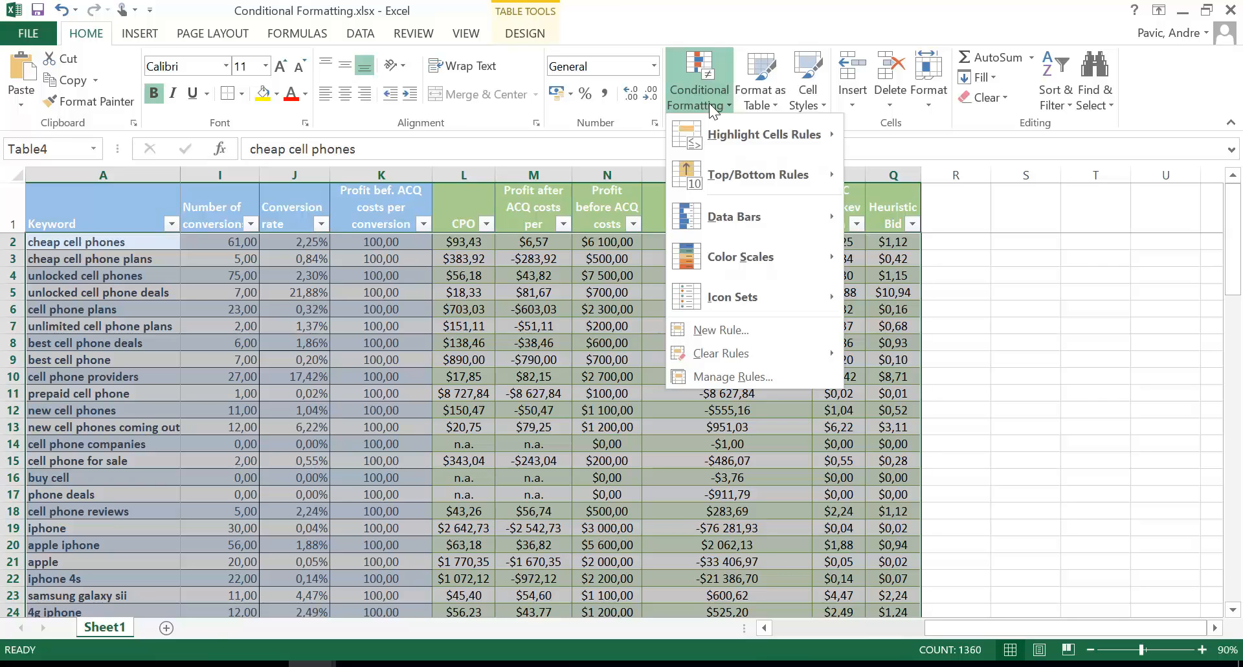
left_click(735, 332)
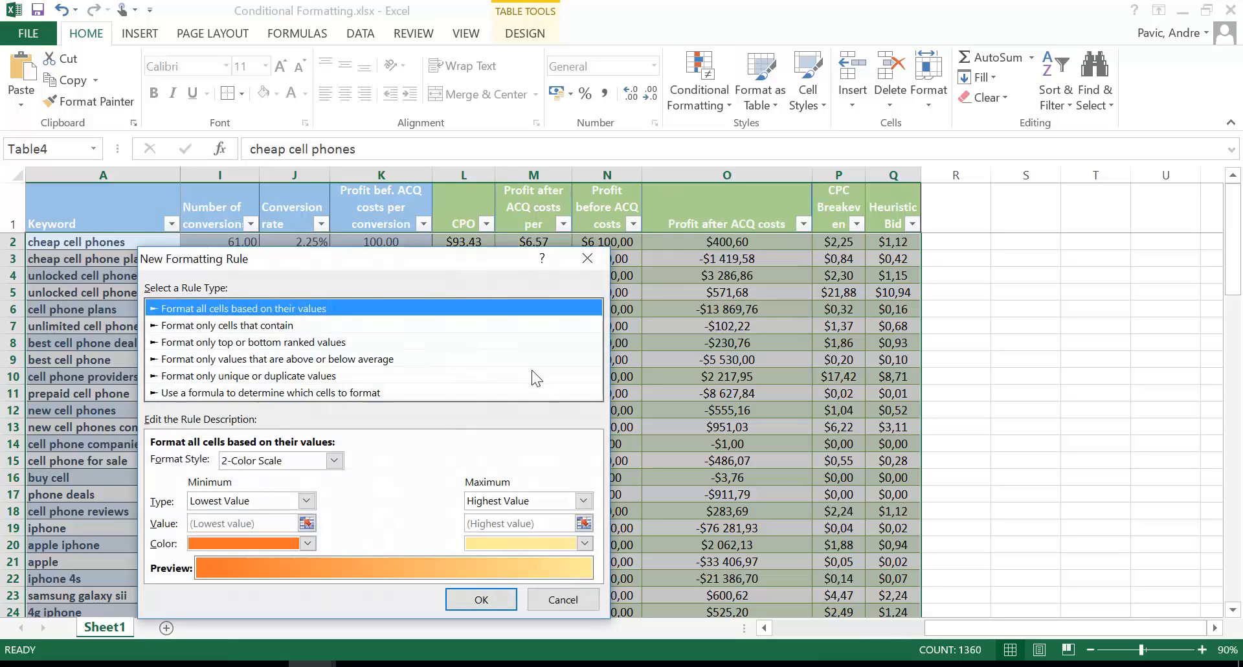
left_click(271, 392)
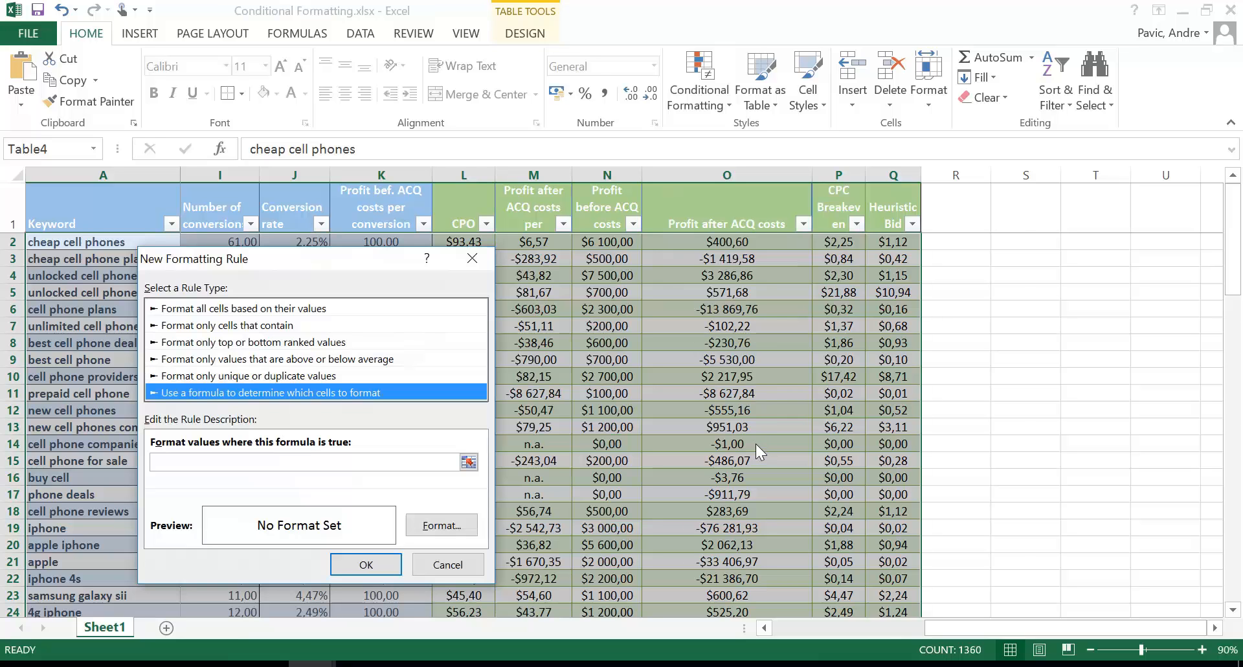
left_click(304, 462)
type("=")
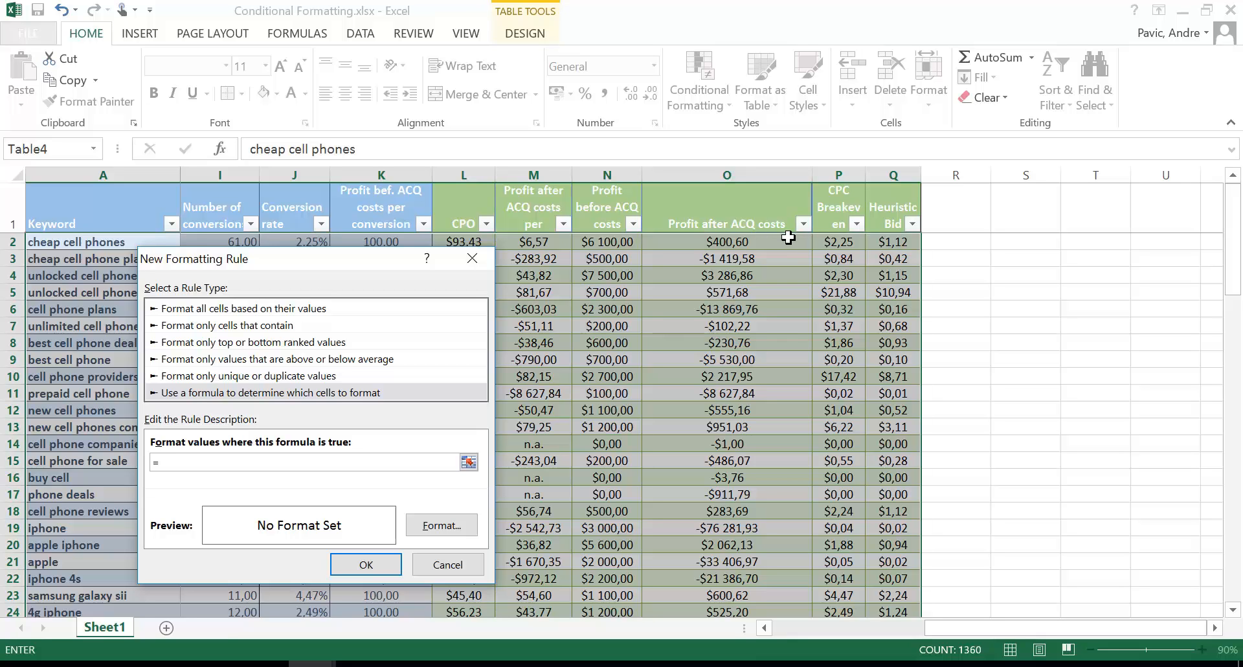
type("$O2")
type("<0")
Give the formula rule a light orange background fill, apply it to the table, and review the row formatting
left_click(454, 529)
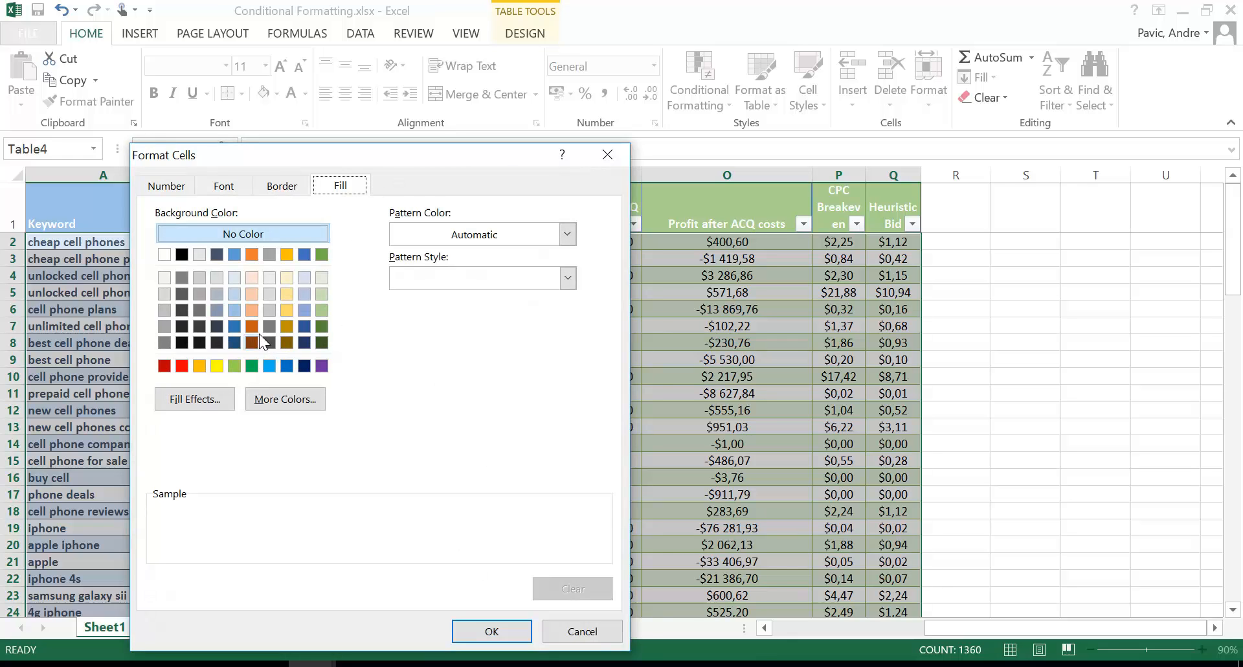
left_click(247, 315)
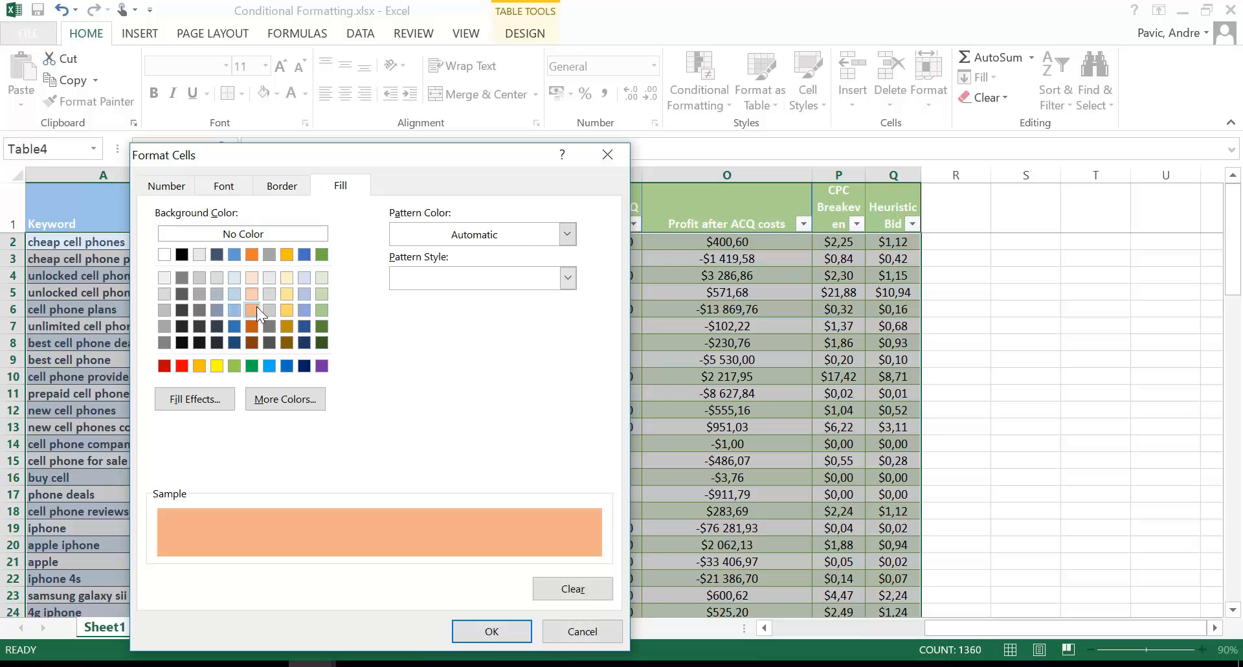
left_click(472, 632)
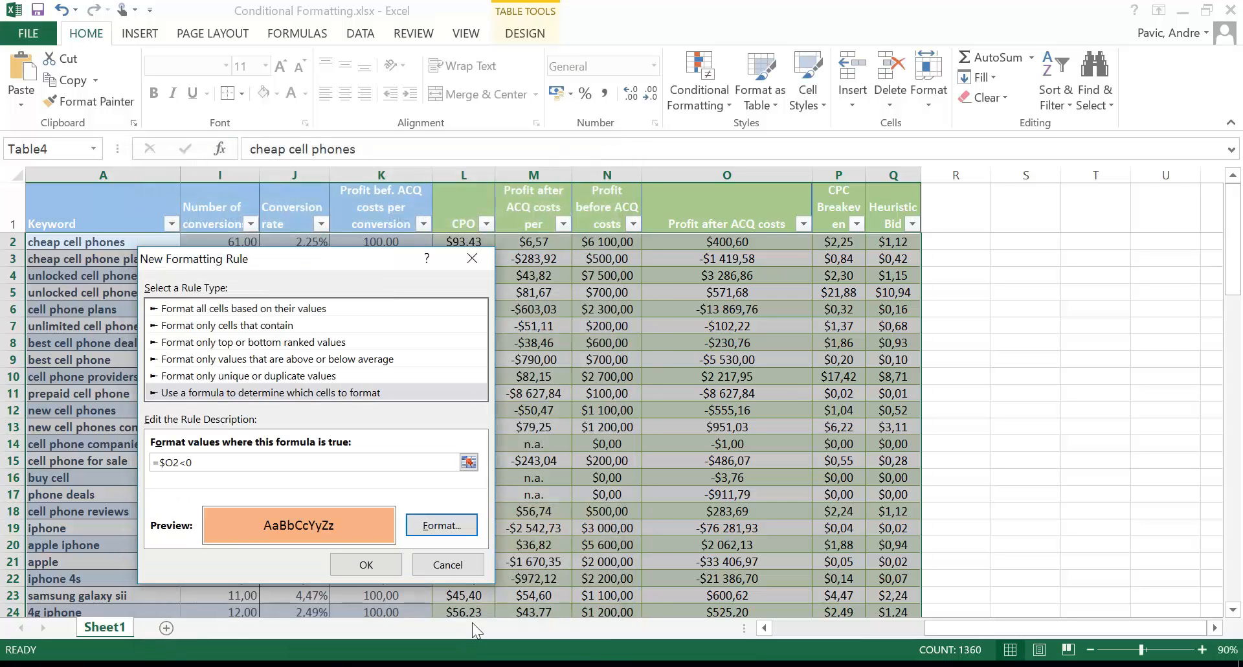
left_click(391, 570)
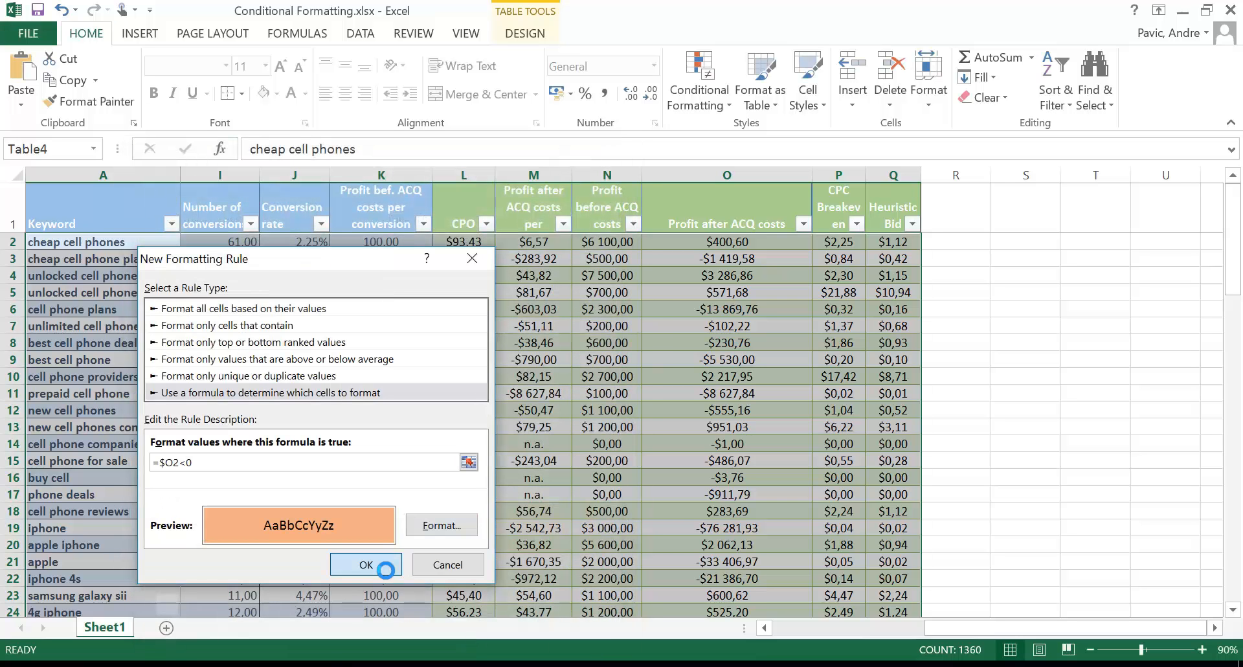
left_click(386, 570)
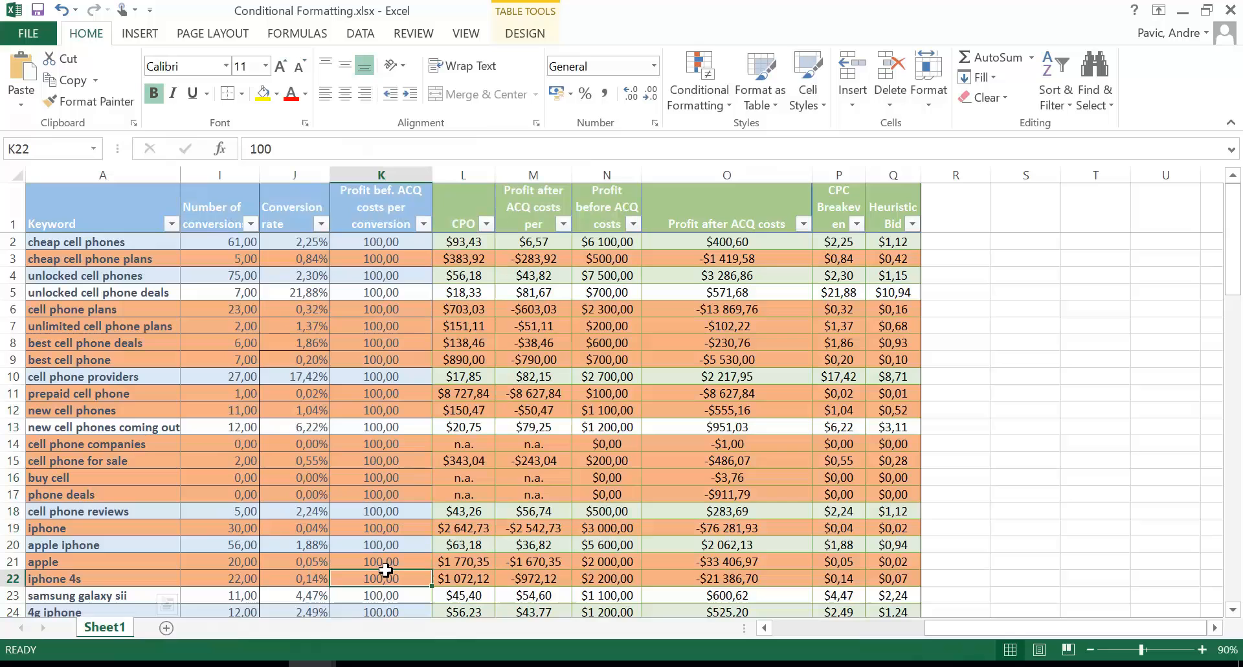
left_click(1179, 468)
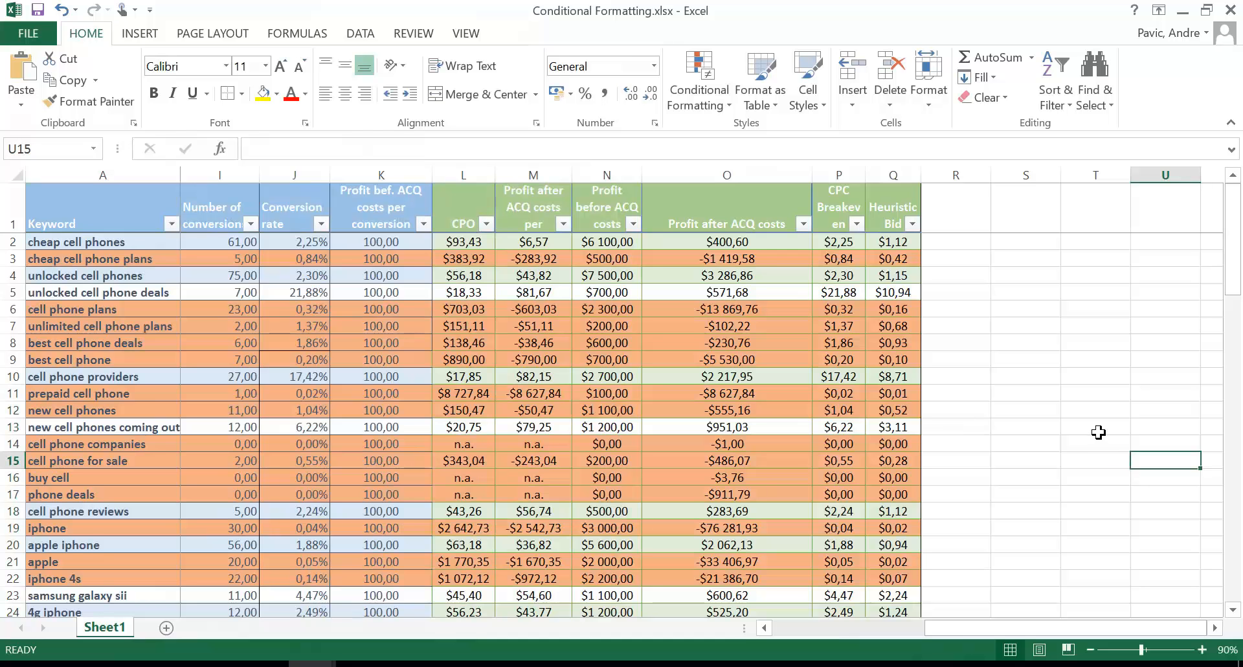
scroll(1098, 433, "down", 5)
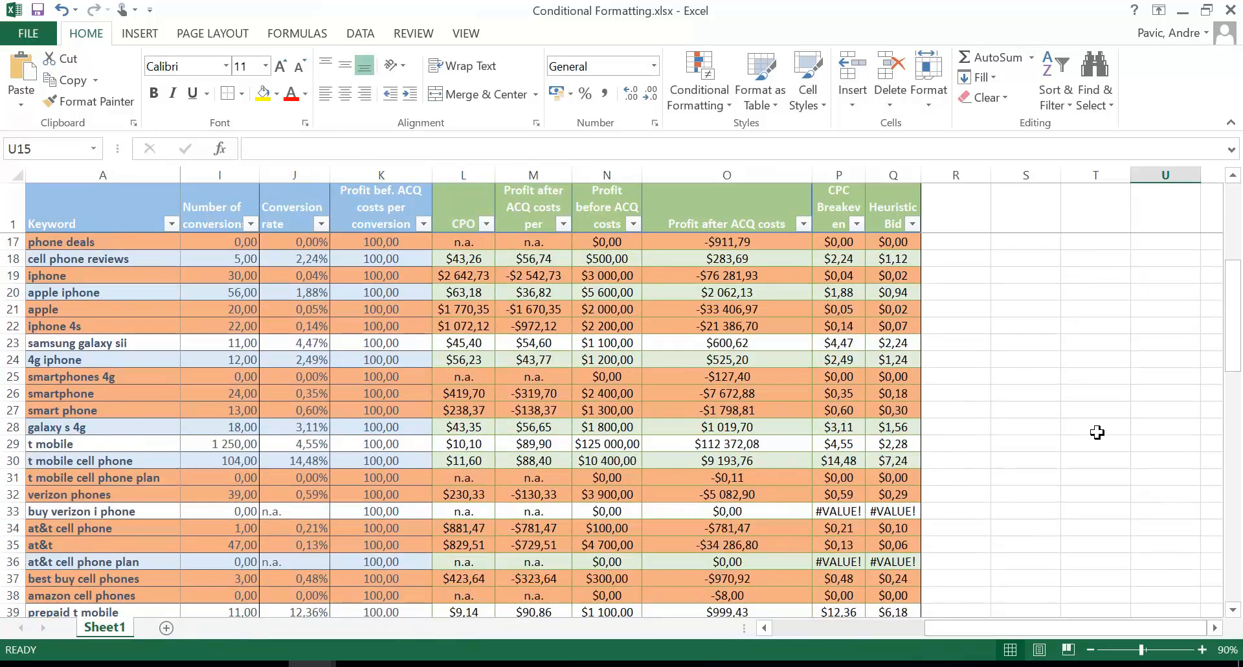
scroll(1098, 433, "up", 5)
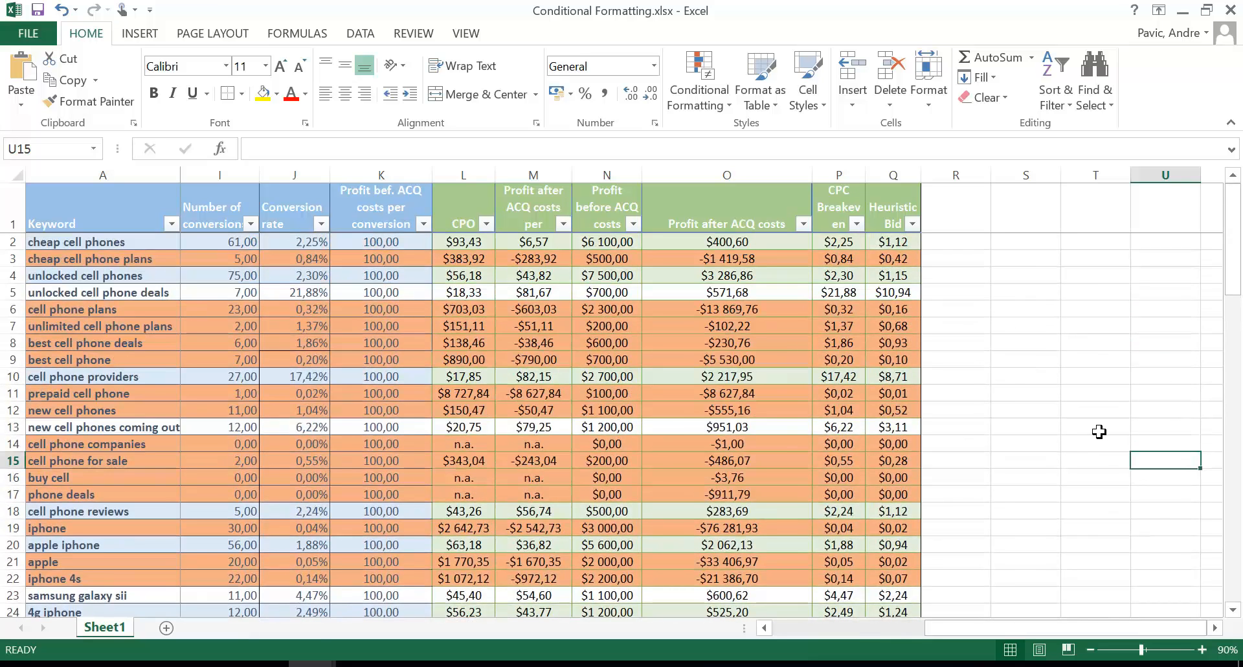